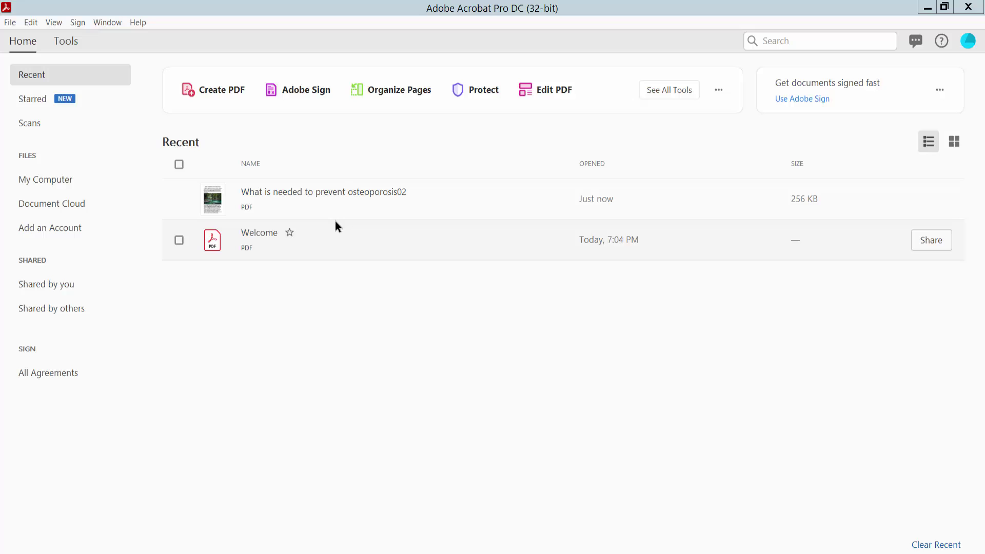
Open 'What is needed to prevent osteoporosis02' from the Recent files list.
double_click(324, 197)
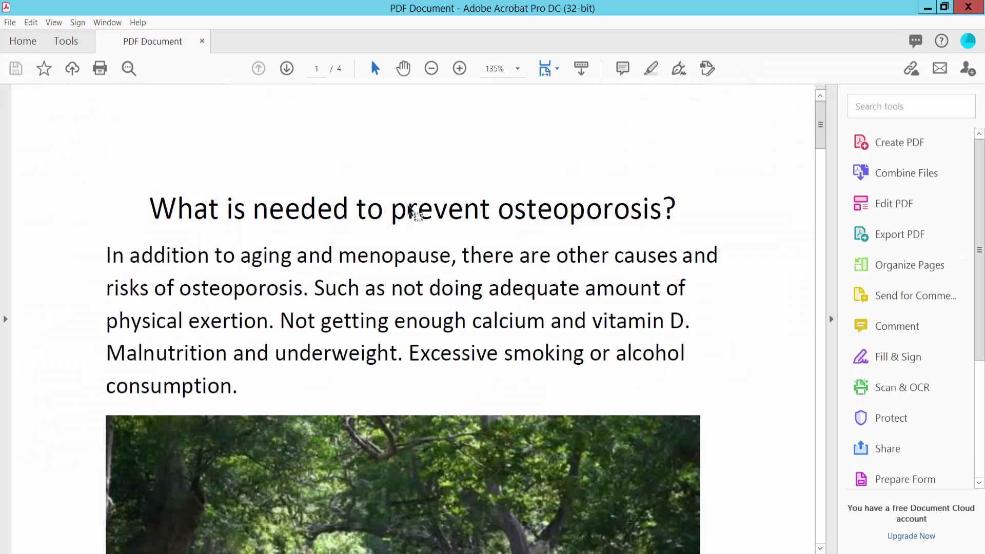
ctrl+scroll(323, 199, down, 3)
scroll(412, 203, down, 5)
scroll(413, 202, down, 1)
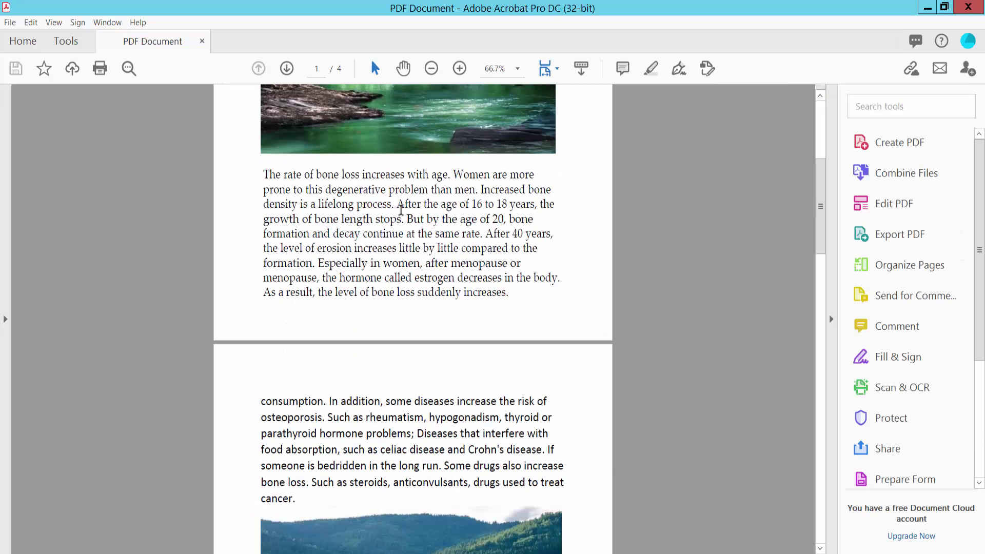
Open the osteoporosis PDF's Document Properties from the File menu to enter the author.
click(11, 22)
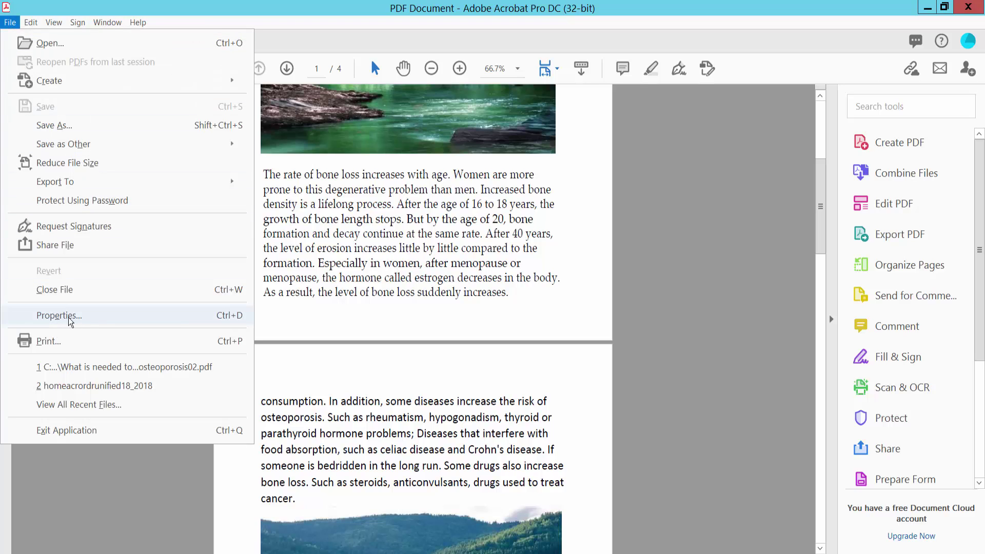
click(93, 317)
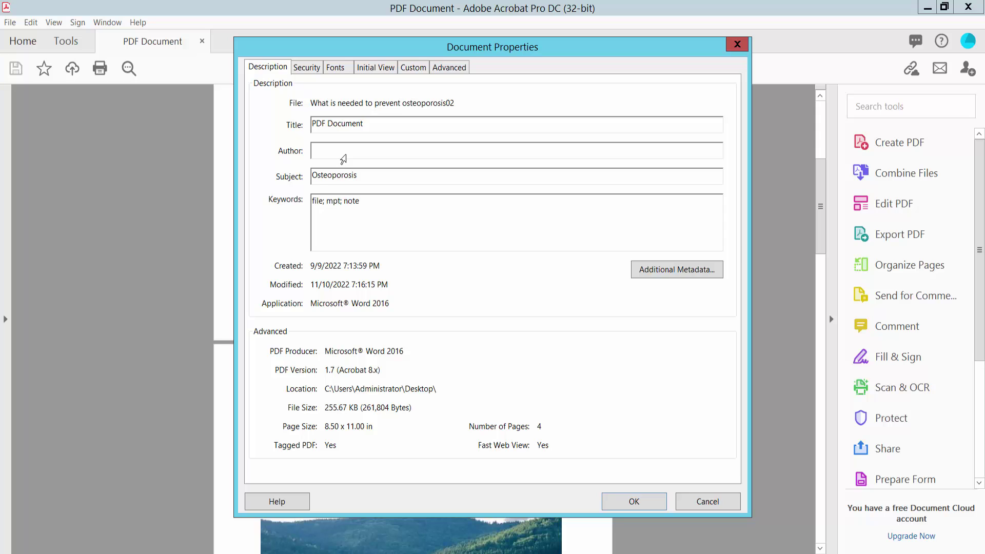
text(Sajib)
text( She)
text(kh)
Verify the author in Additional Metadata, then accept both the metadata and Document Properties.
click(660, 268)
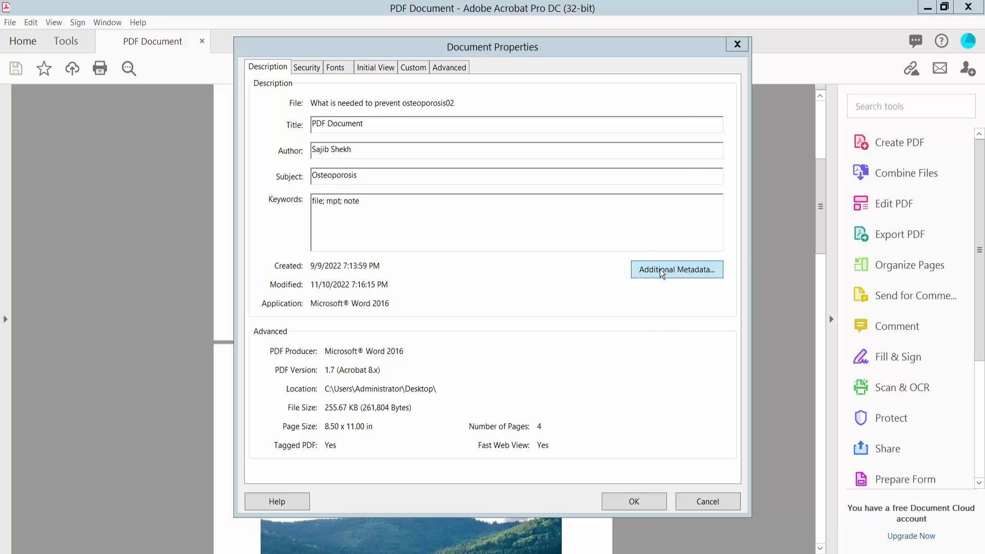
click(541, 166)
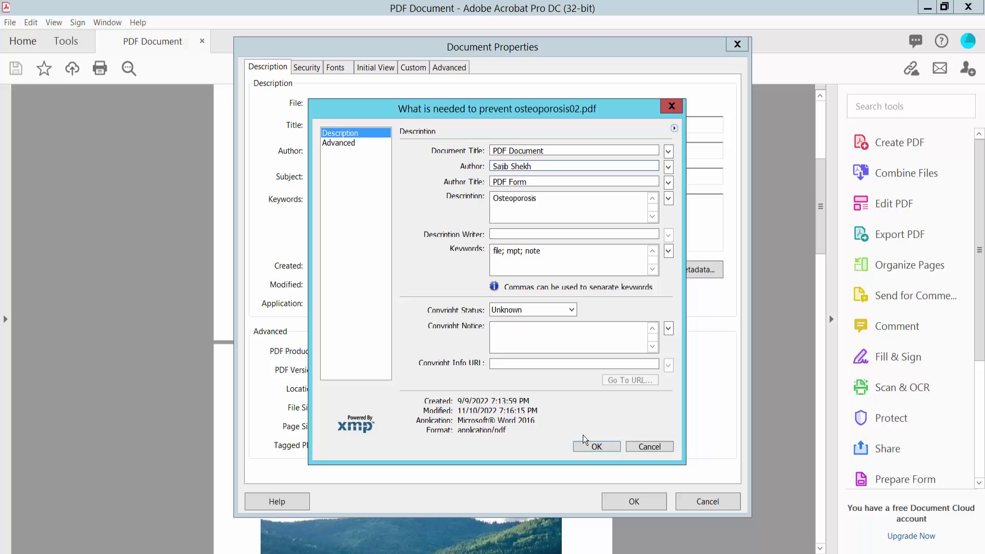
click(597, 447)
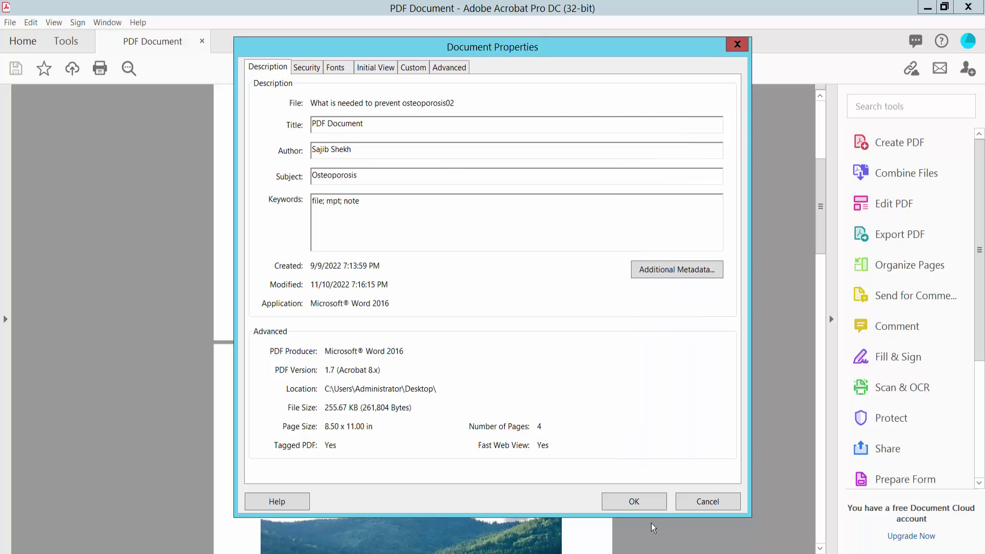
click(633, 504)
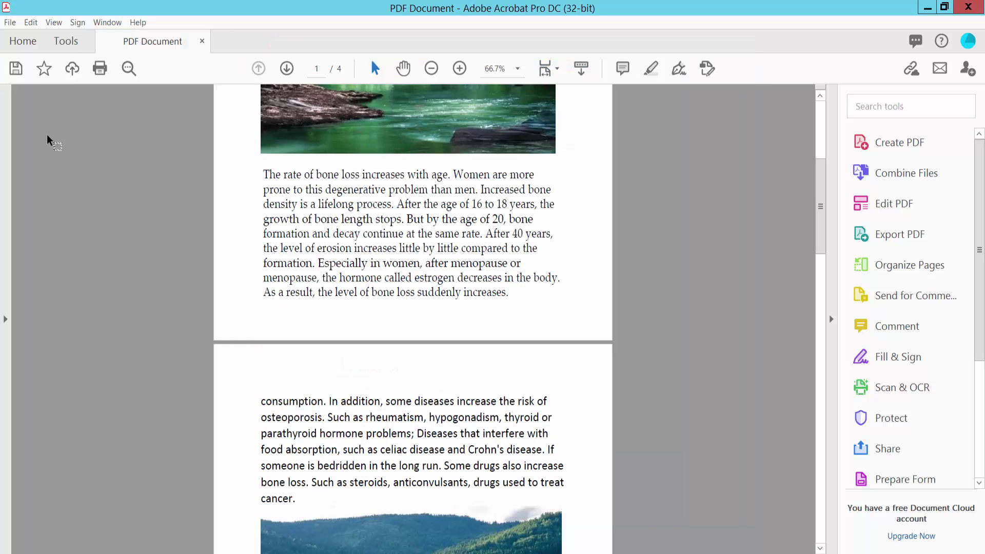
Save the osteoporosis PDF, close it, and reopen it from Recent files.
click(11, 22)
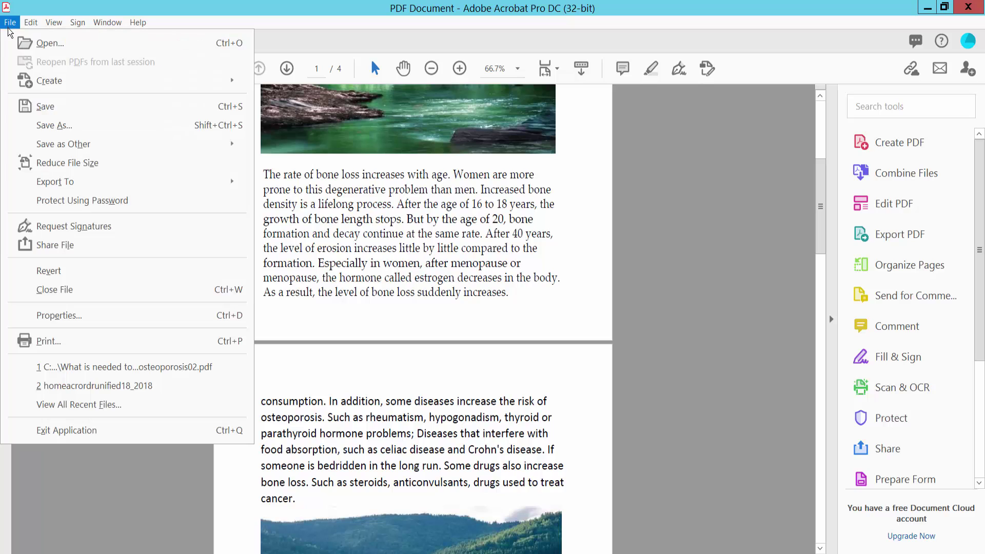
click(45, 107)
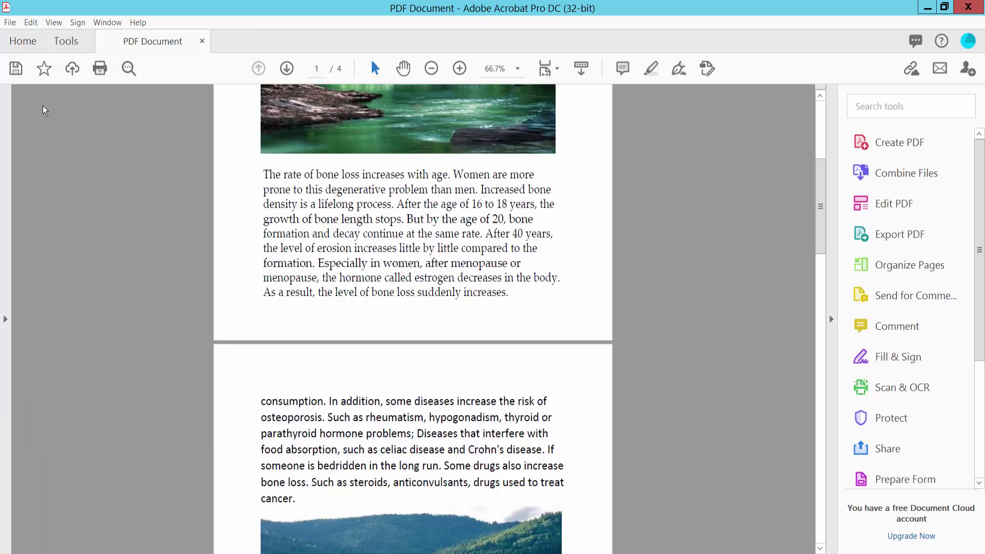
click(202, 41)
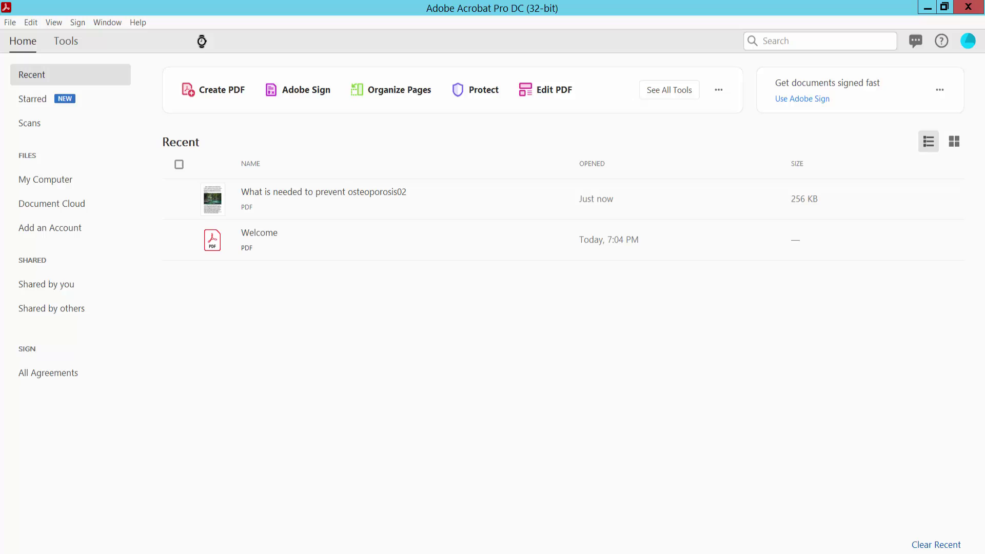
double_click(304, 193)
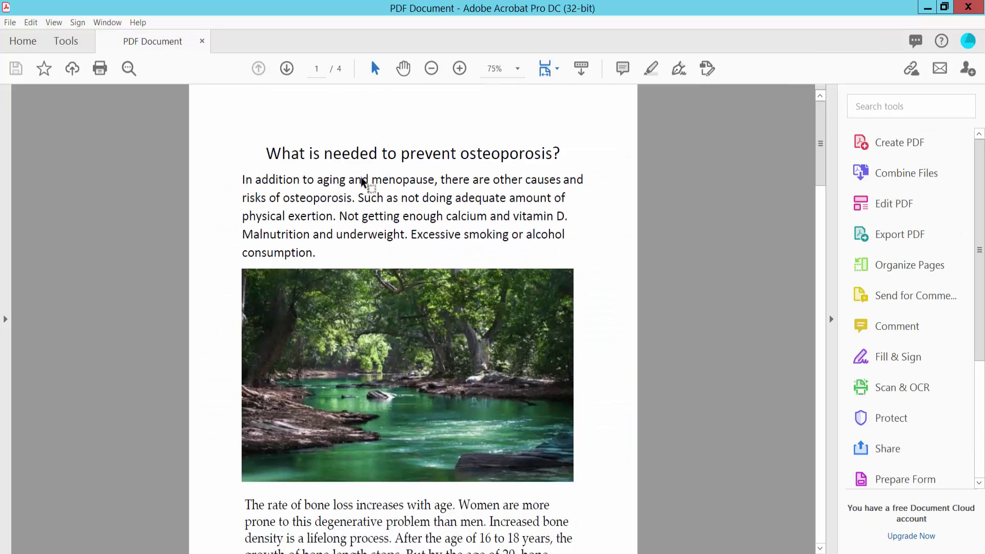
Check that Document Properties and Additional Metadata still show the saved author name.
click(11, 22)
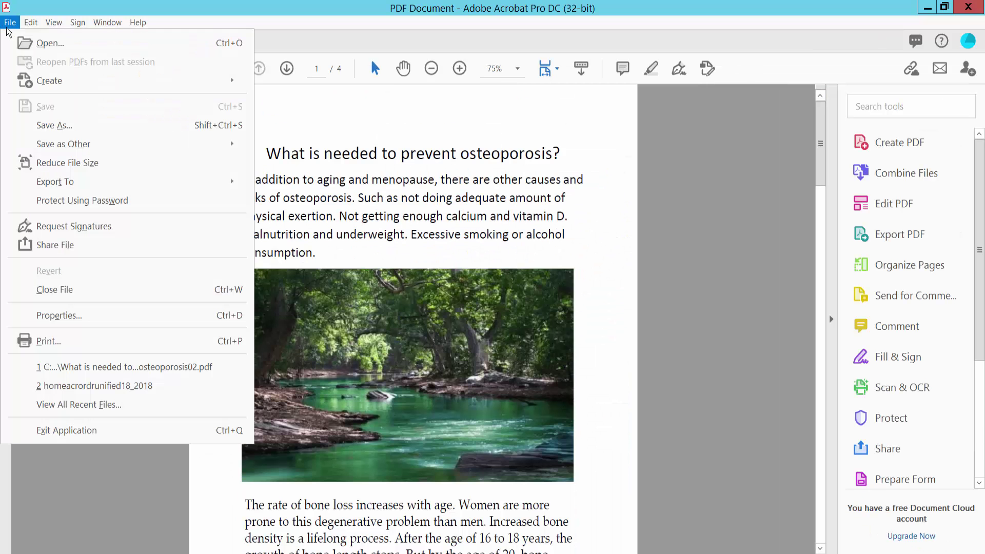
click(59, 315)
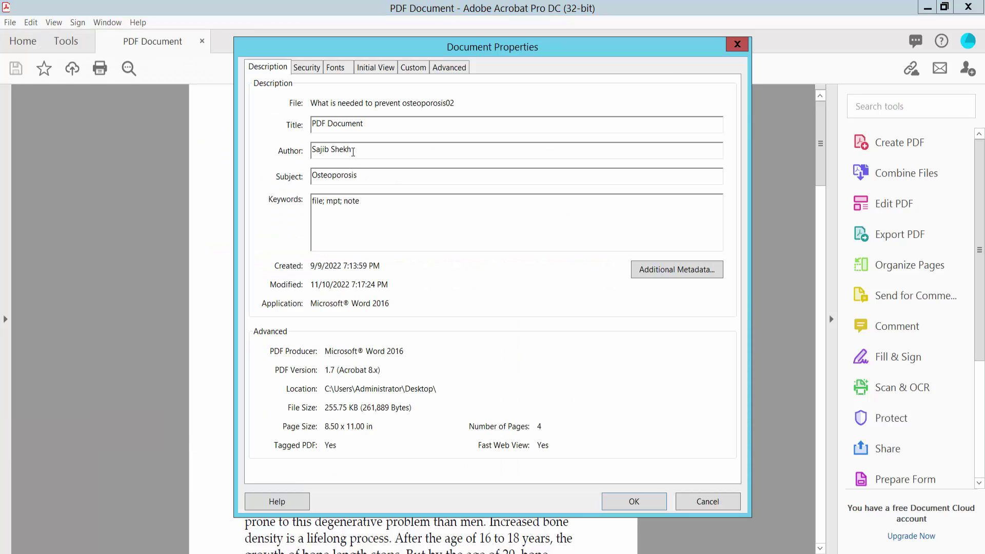
click(689, 270)
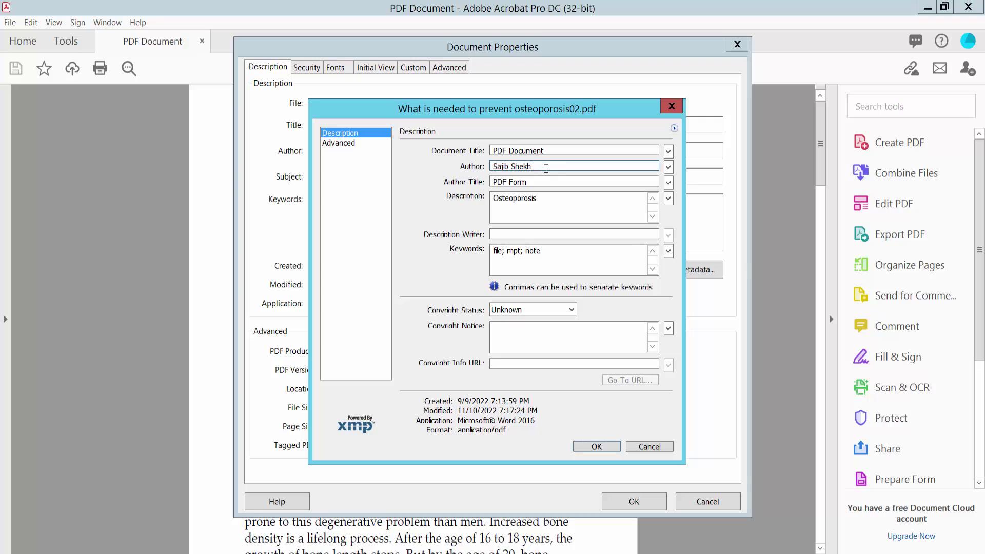
click(596, 445)
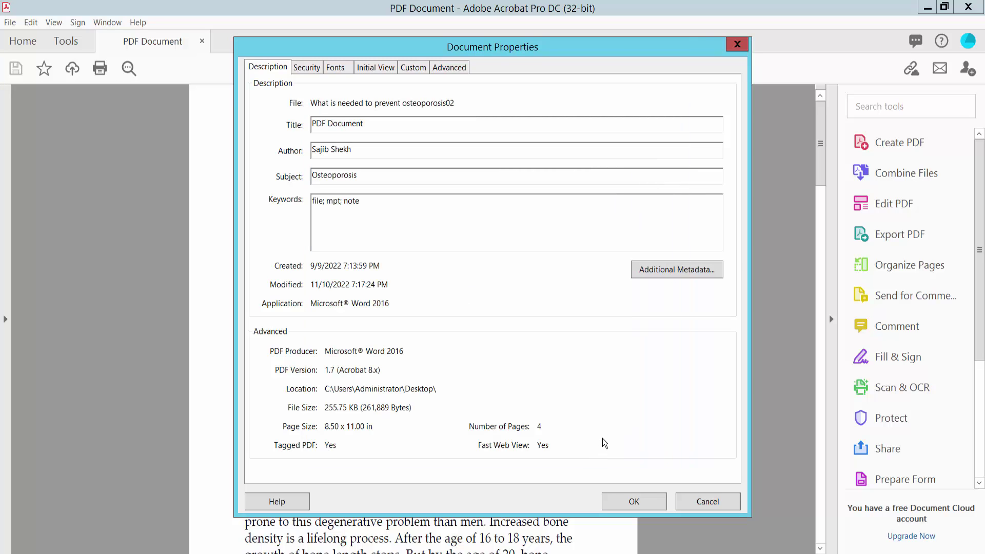